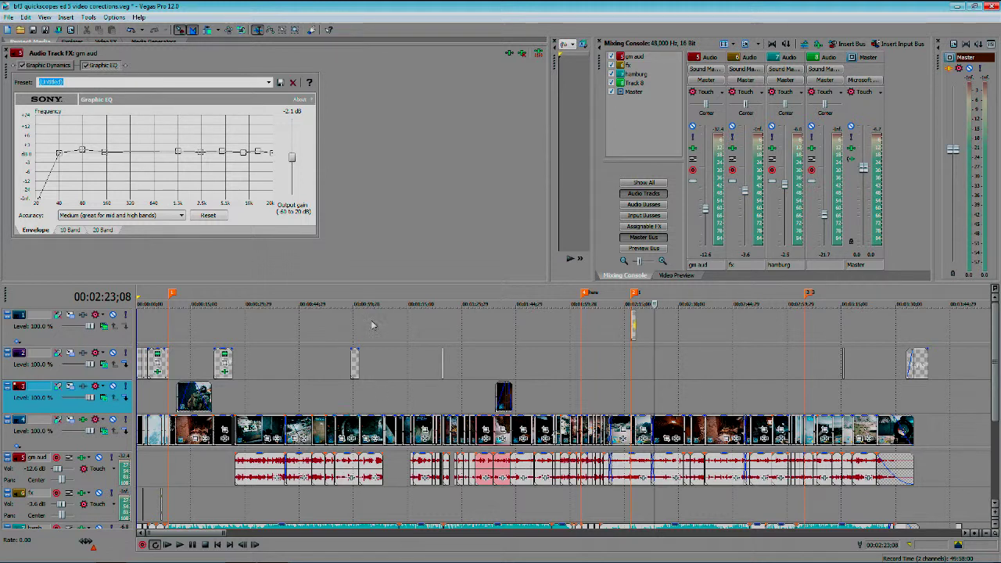
# - Switch the gm aud track's FX window to its Graphic Dynamics settings
pyautogui.click(48, 65)
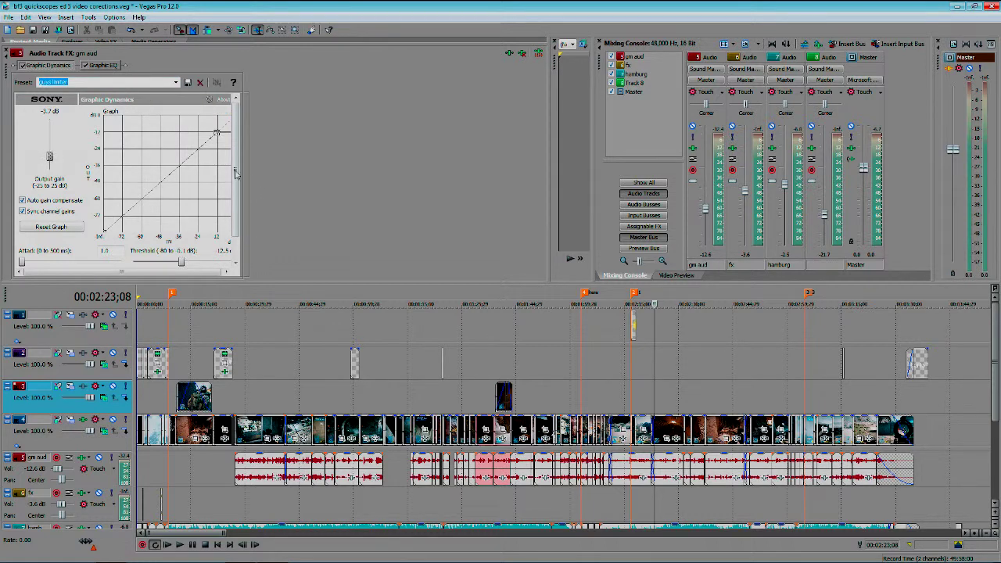
pyautogui.moveTo(237, 174)
pyautogui.mouseDown()
pyautogui.moveTo(238, 198)
pyautogui.moveTo(237, 156)
pyautogui.mouseUp()
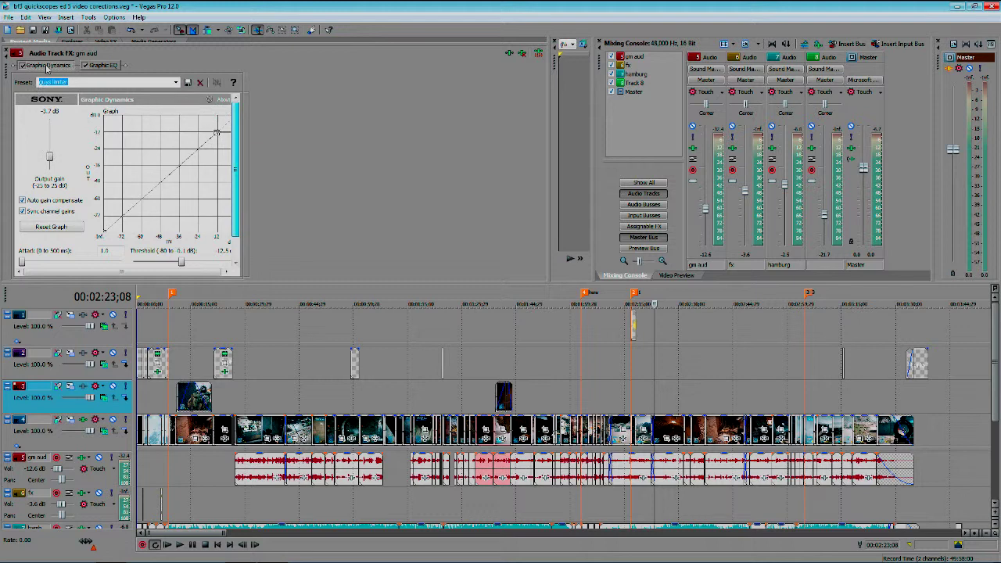
pyautogui.moveTo(238, 147); pyautogui.dragTo(238, 146)
pyautogui.moveTo(548, 201); pyautogui.dragTo(579, 201)
pyautogui.moveTo(245, 157); pyautogui.dragTo(245, 191)
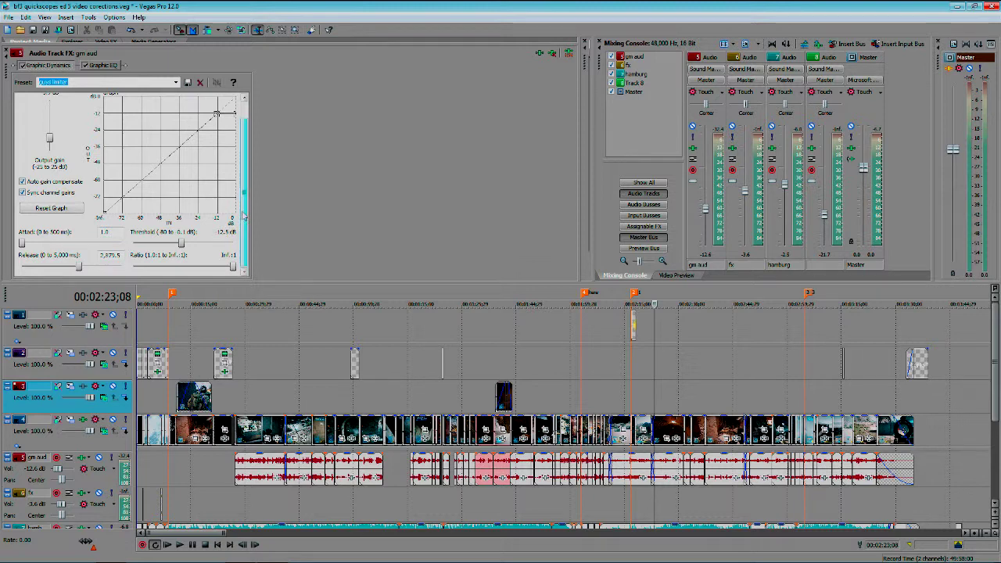
# - Return the gm aud FX window to the Graphic EQ with its low-end cut curve
pyautogui.click(100, 65)
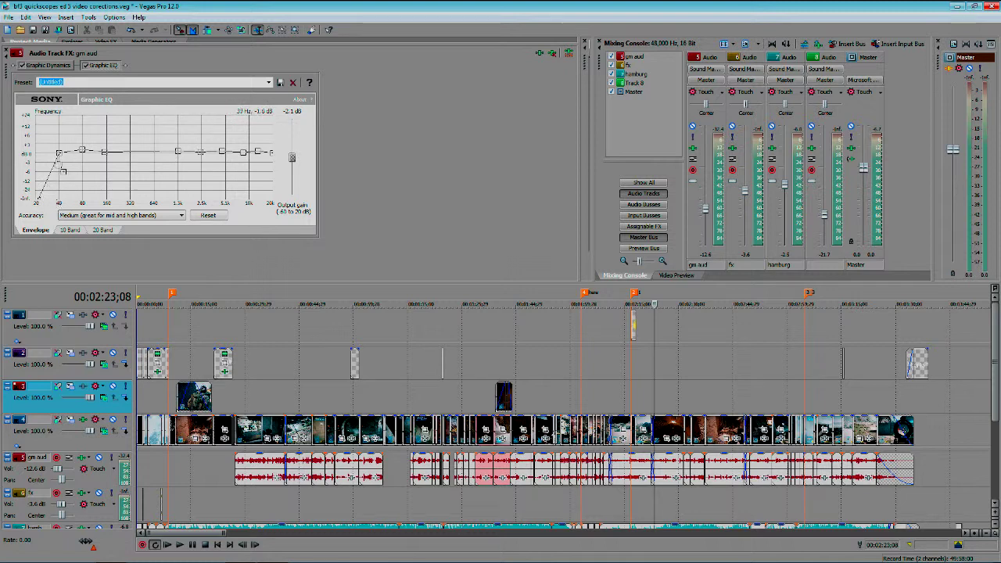
# - Cut the gm aud lows with the leftmost EQ point and pull the low-mid band down
pyautogui.moveTo(39, 202); pyautogui.dragTo(61, 202)
pyautogui.moveTo(60, 202); pyautogui.dragTo(58, 198)
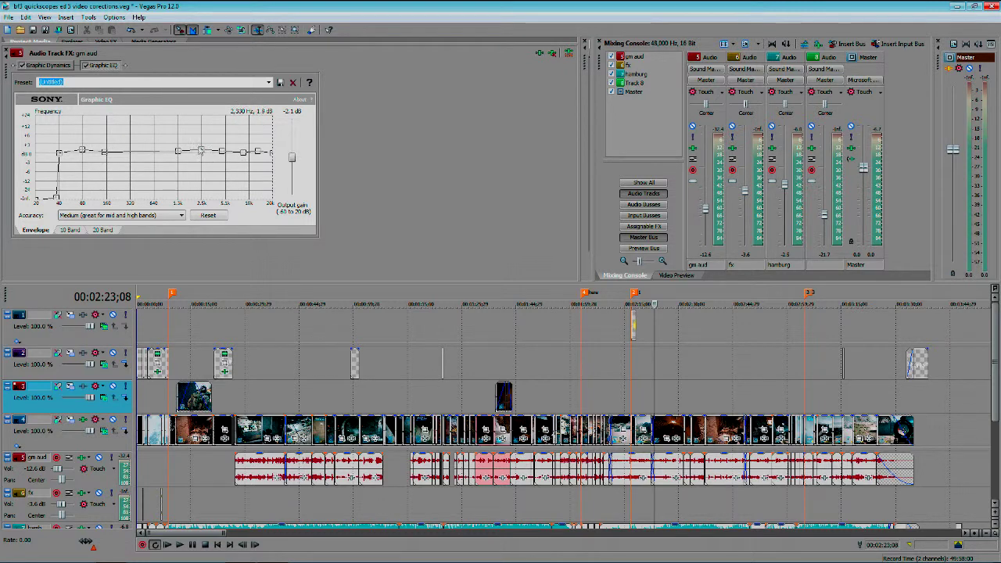
pyautogui.moveTo(178, 150); pyautogui.dragTo(181, 156)
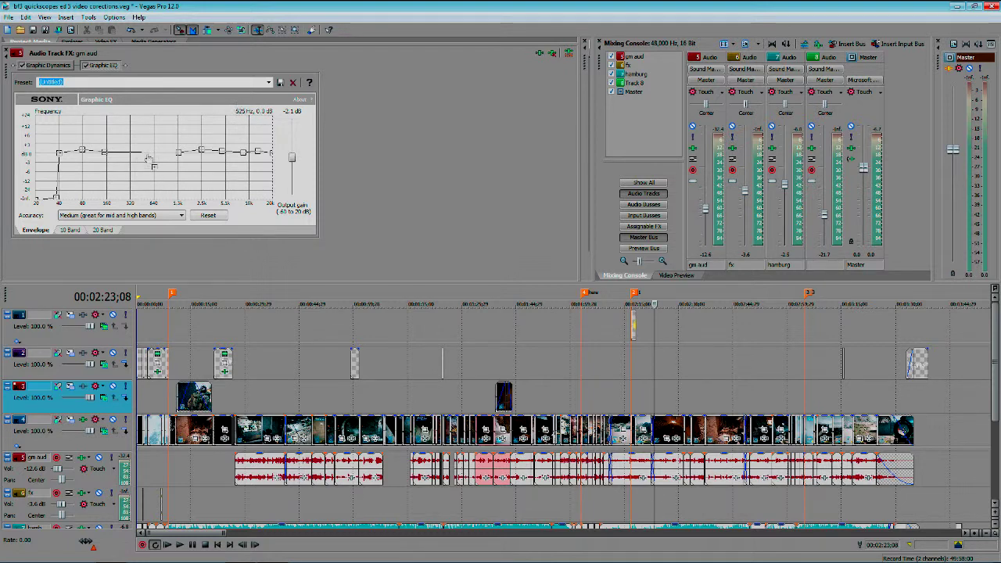
pyautogui.moveTo(154, 150)
pyautogui.mouseDown()
pyautogui.moveTo(162, 160)
pyautogui.moveTo(146, 152)
pyautogui.mouseUp()
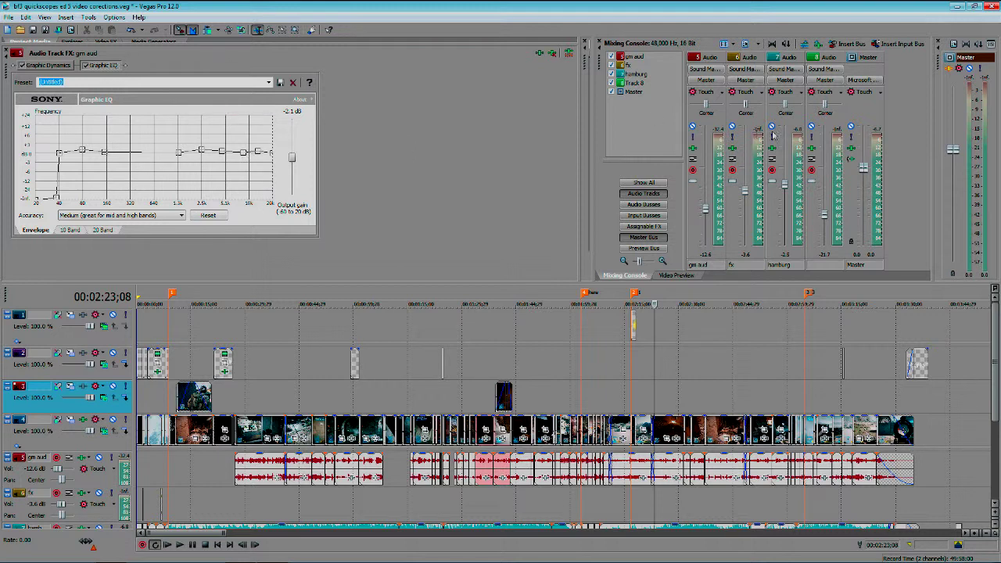
# - Open the hamburg track's FX chain and view its Track EQ with the 61 Hz low-shelf cut
pyautogui.doubleClick(774, 154)
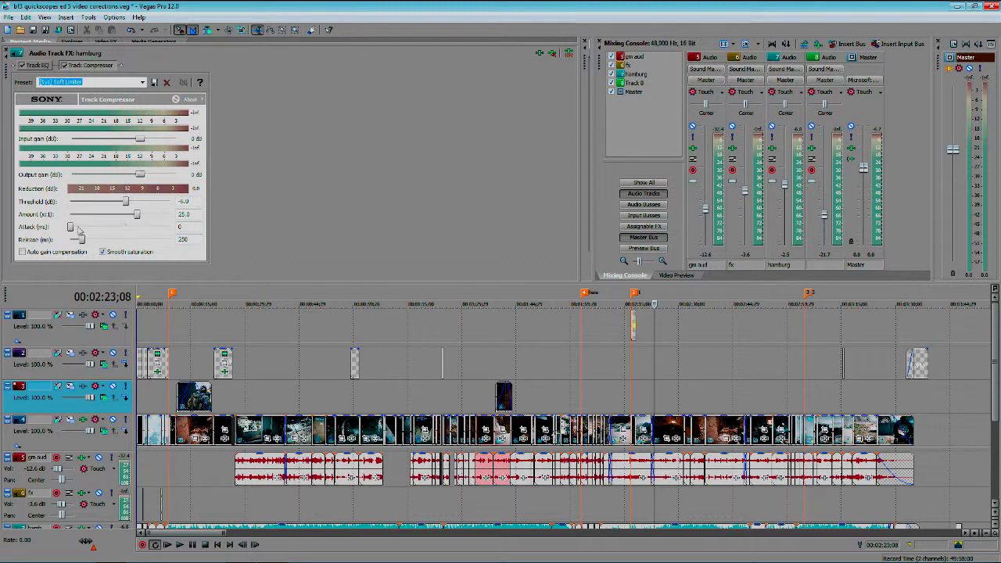
pyautogui.click(37, 65)
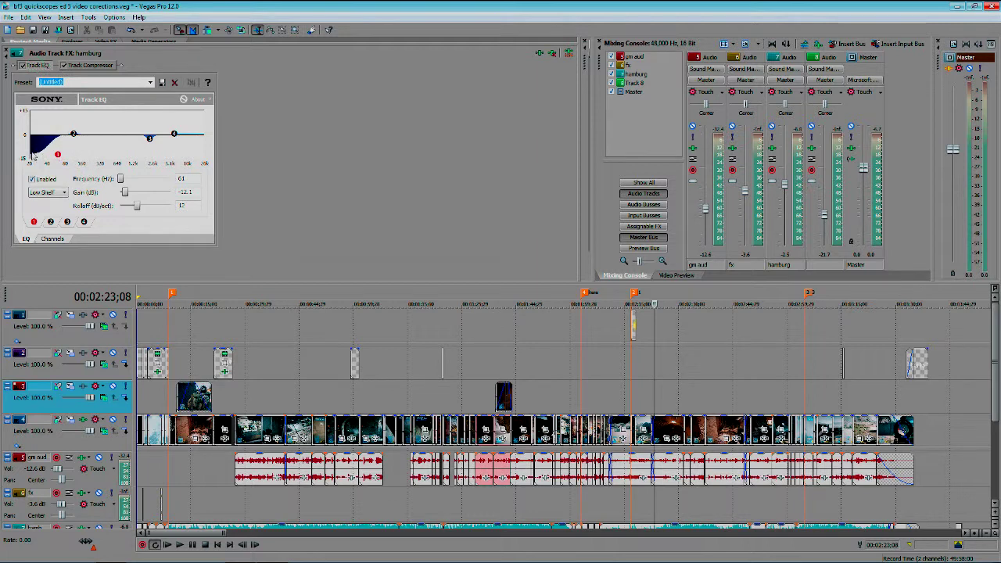
# - Deepen the hamburg low-shelf cut, boost slightly near 119 Hz and cut around 2.4 kHz
pyautogui.moveTo(59, 150); pyautogui.dragTo(62, 161)
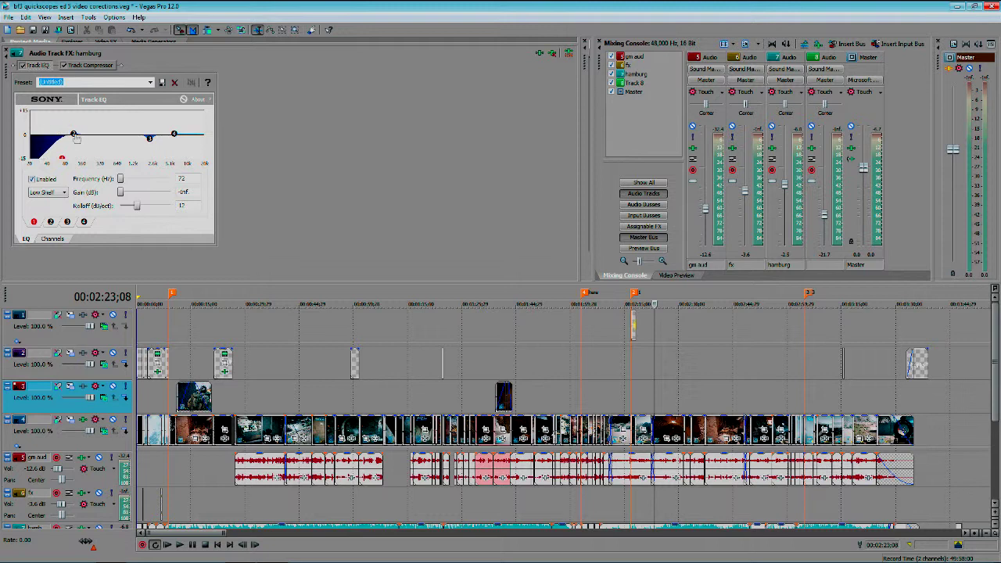
pyautogui.click(73, 134)
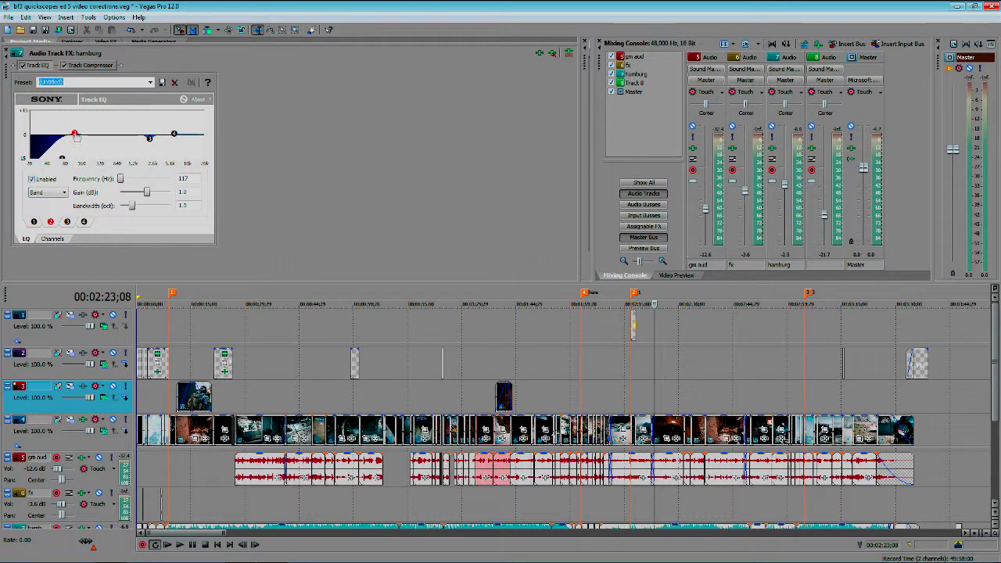
pyautogui.moveTo(76, 136); pyautogui.dragTo(75, 138)
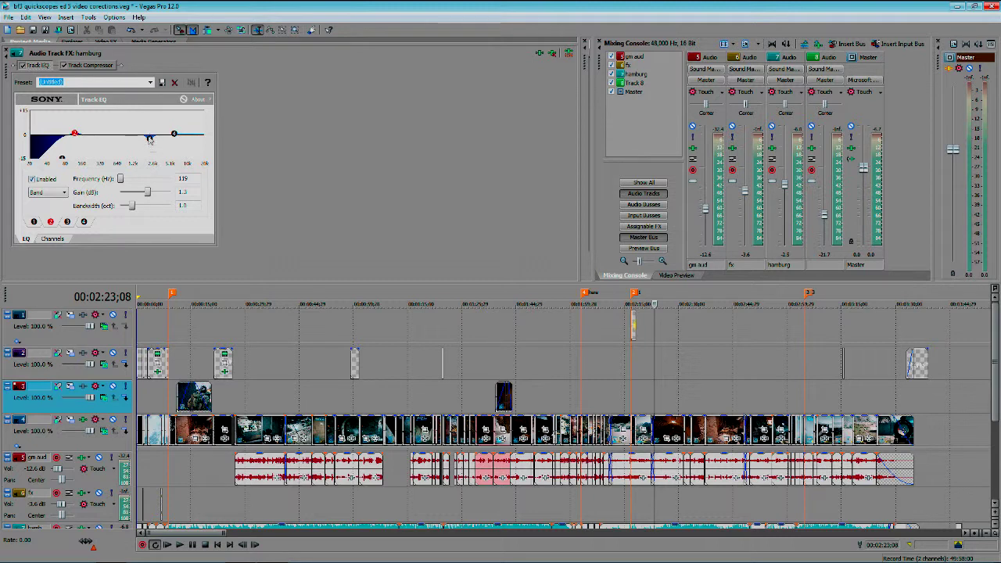
pyautogui.moveTo(150, 139); pyautogui.dragTo(153, 142)
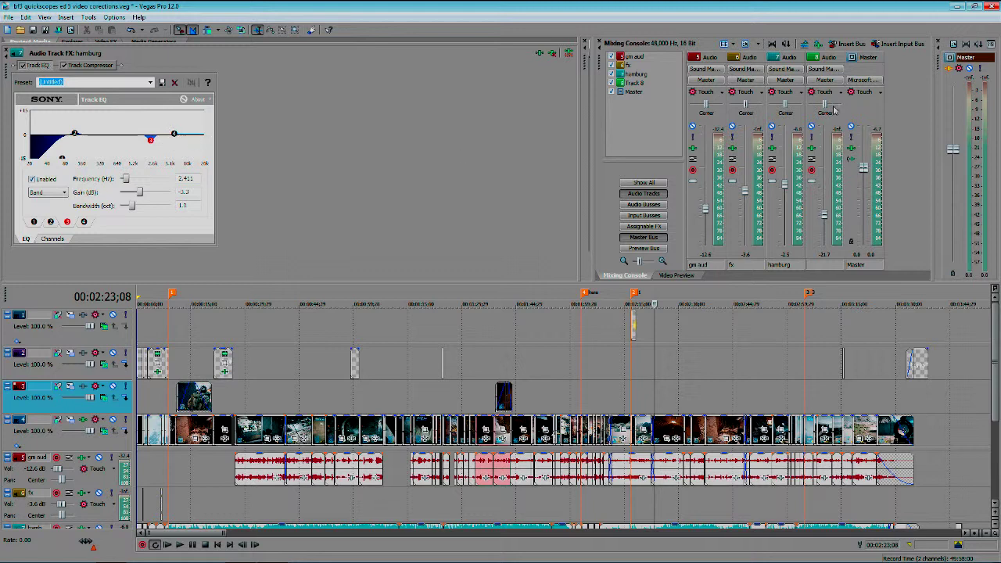
pyautogui.click(959, 68)
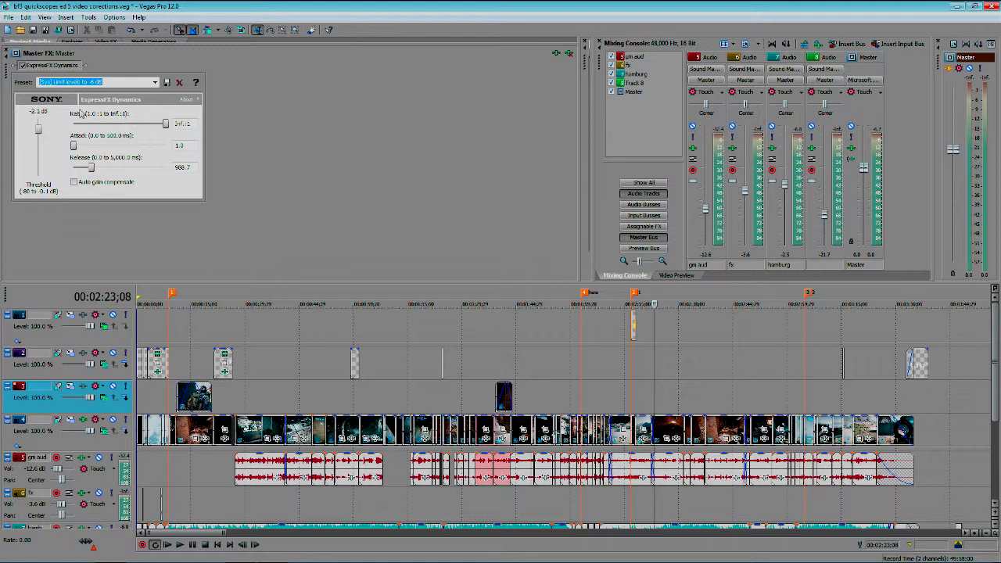
# - Play the mix from late in the project and lower the master threshold to about -5.6 dB
pyautogui.click(707, 498)
pyautogui.press('space')
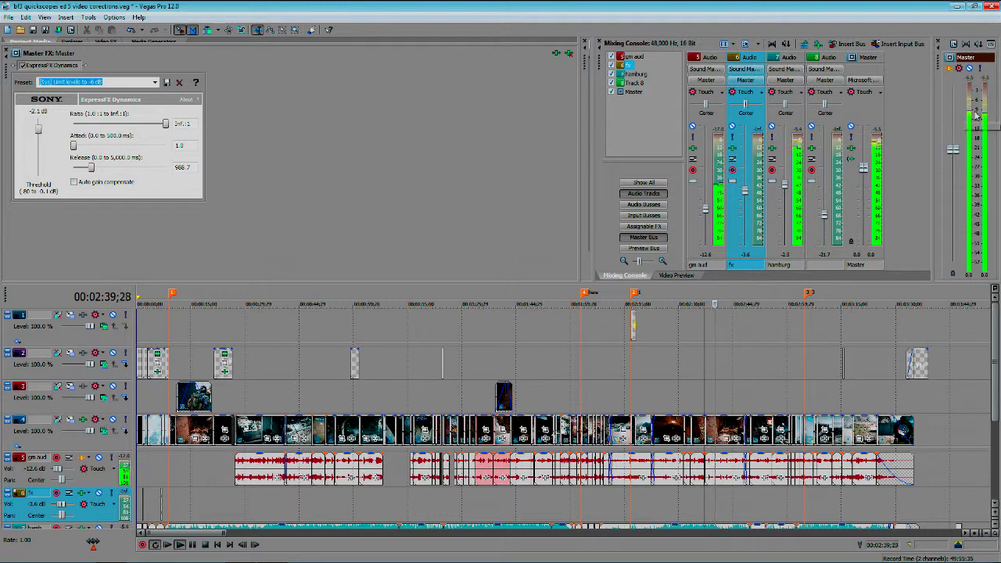
pyautogui.moveTo(38, 130); pyautogui.dragTo(39, 144)
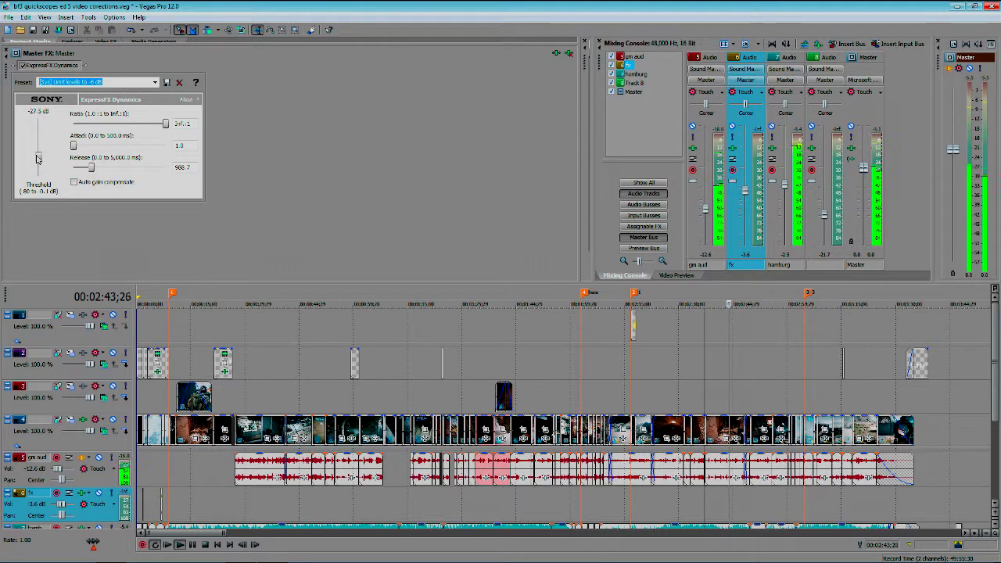
pyautogui.moveTo(39, 144)
pyautogui.mouseDown()
pyautogui.moveTo(38, 156)
pyautogui.moveTo(42, 144)
pyautogui.mouseUp()
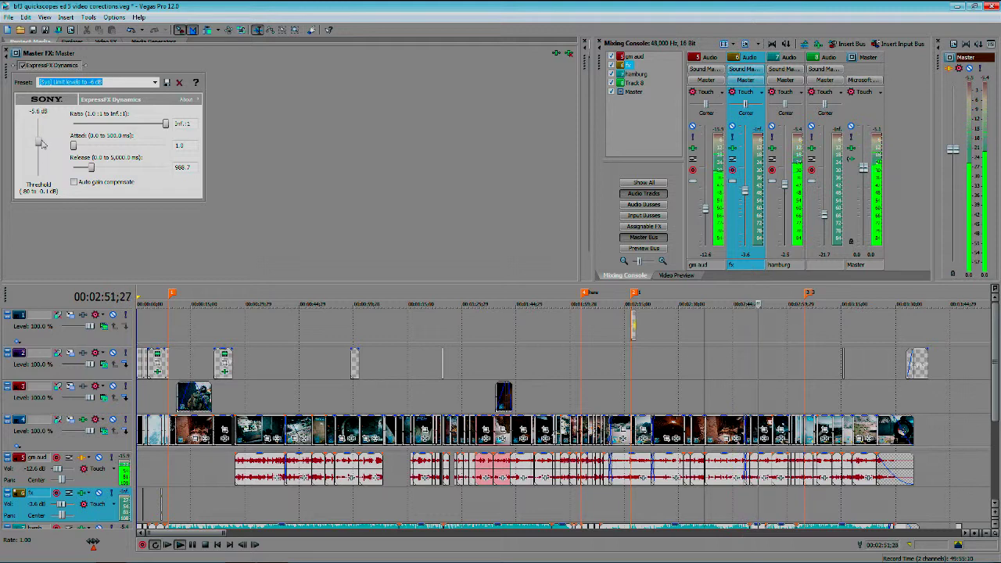
pyautogui.click(560, 504)
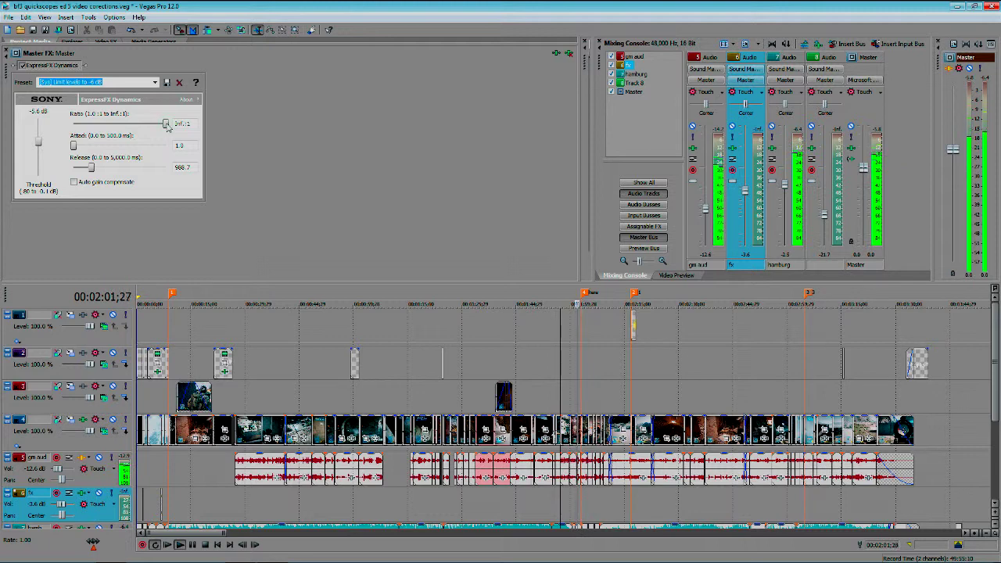
# - Give the master limiter a 2.1:1 ratio, ~2486 ms release, auto gain compensation and -4.9 dB threshold
pyautogui.moveTo(166, 125); pyautogui.dragTo(85, 128)
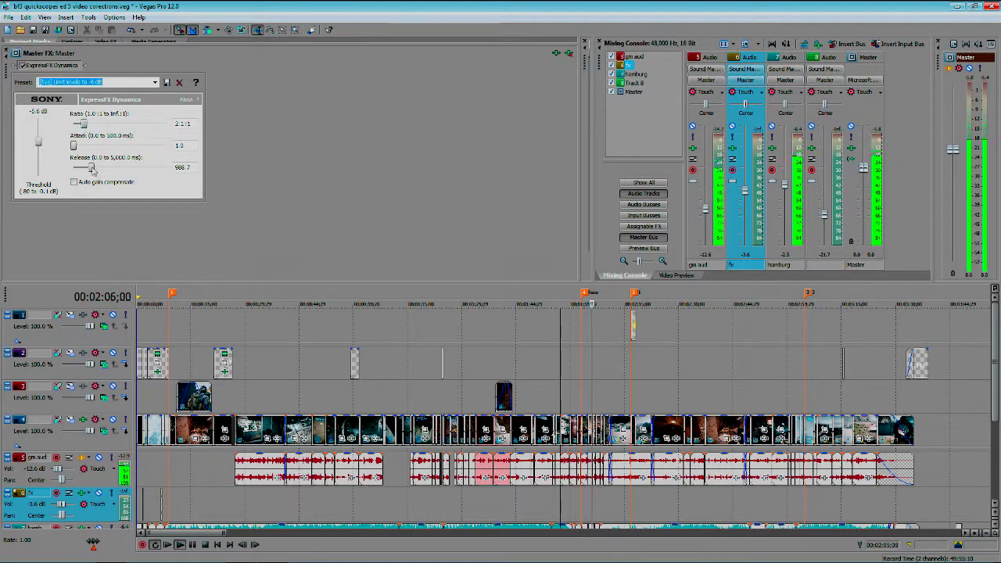
pyautogui.moveTo(92, 168); pyautogui.dragTo(118, 167)
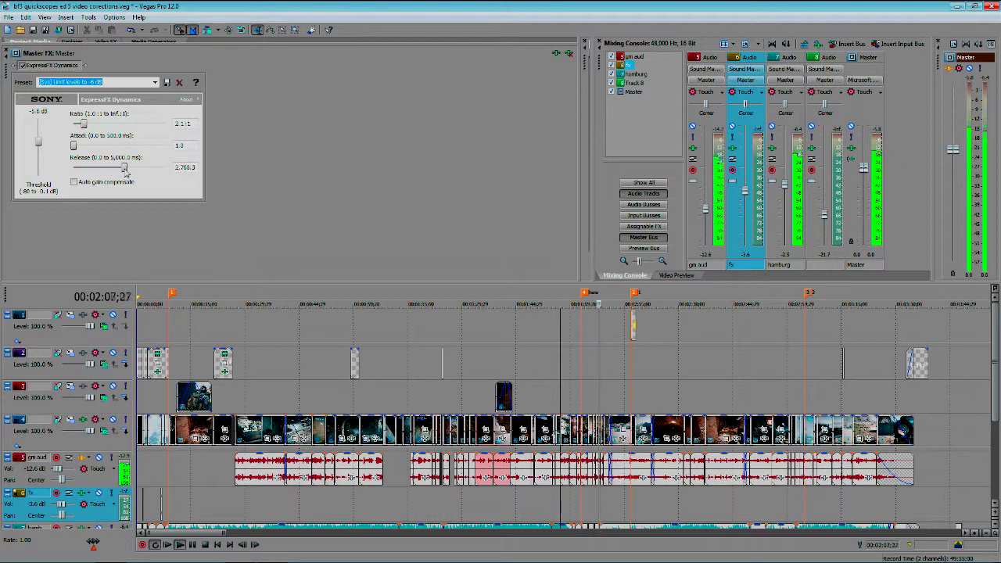
pyautogui.click(74, 181)
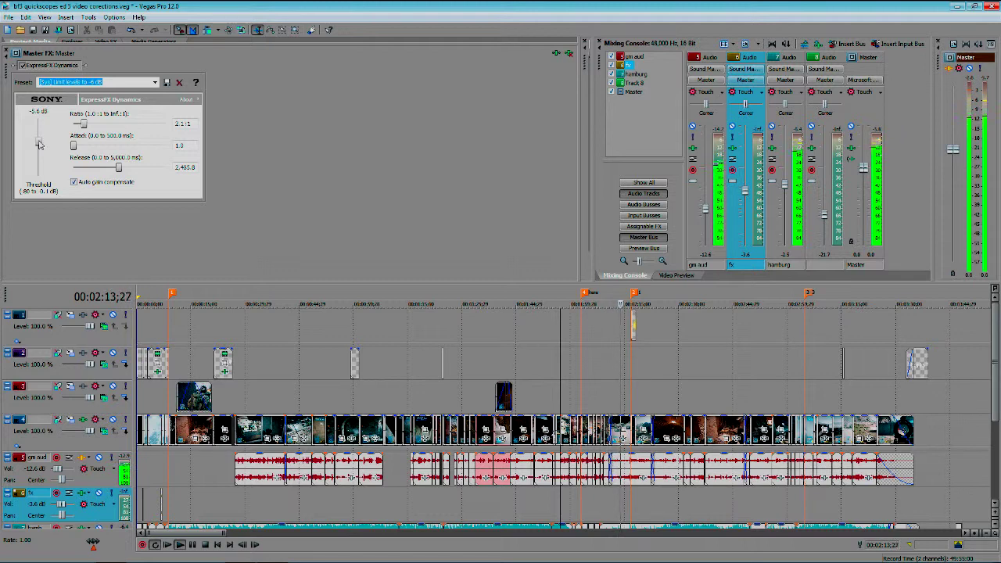
pyautogui.moveTo(40, 145); pyautogui.dragTo(40, 141)
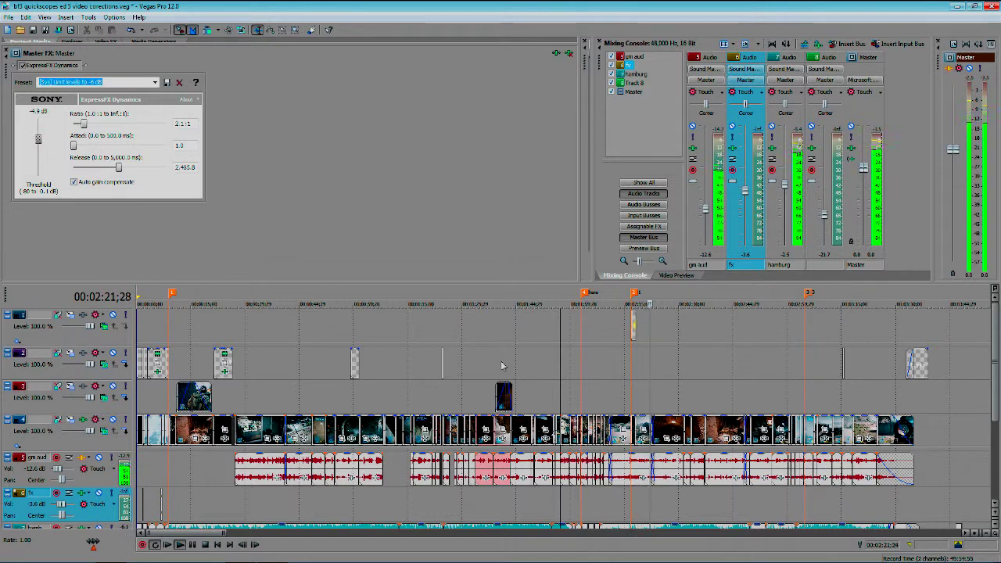
pyautogui.click(683, 365)
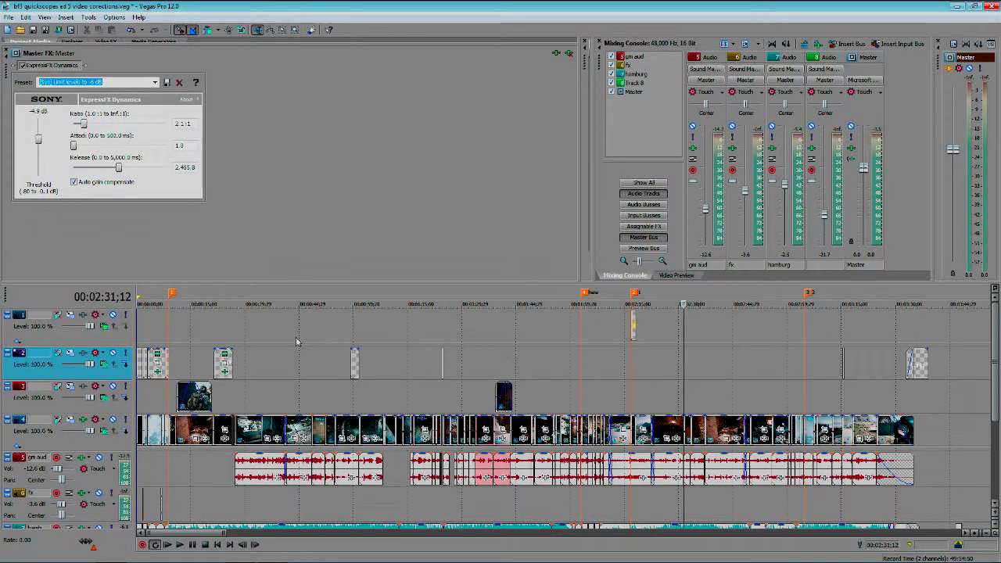